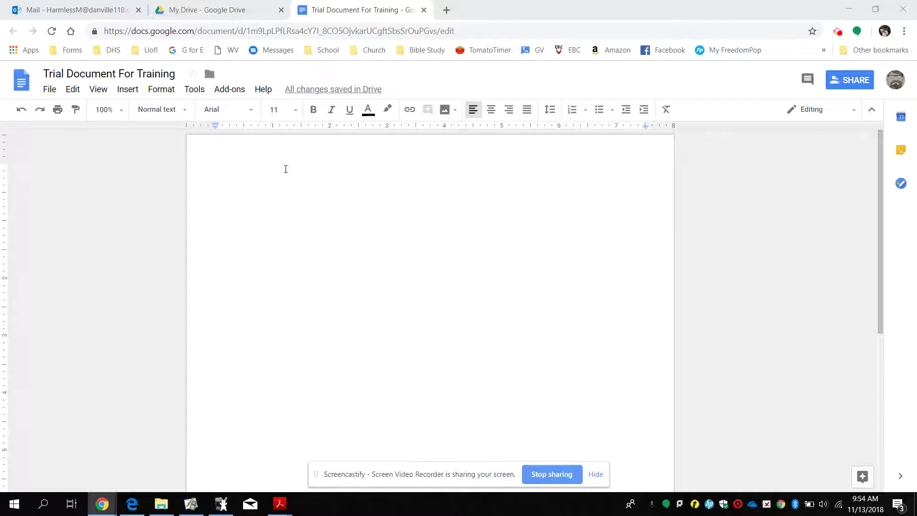
- Insert a table of 3 columns by 7 rows into the blank document
left_click(128, 91)
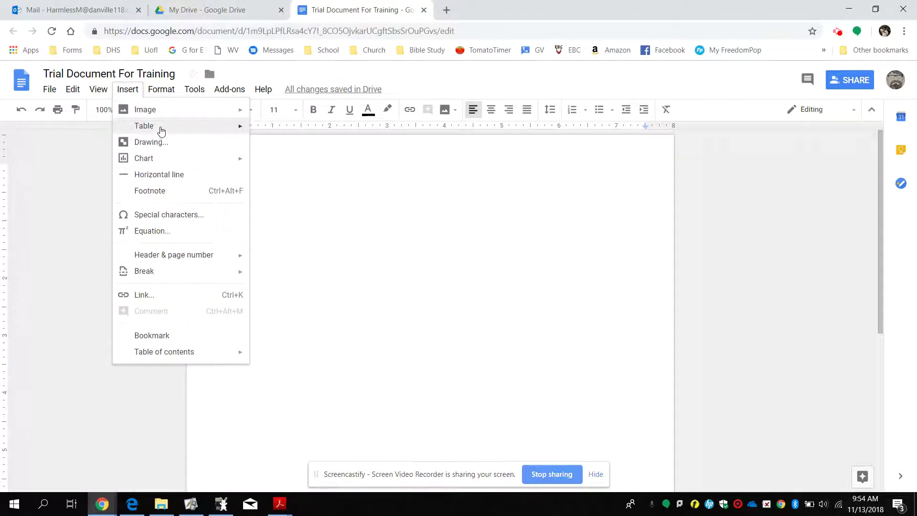
mouse_move(160, 130)
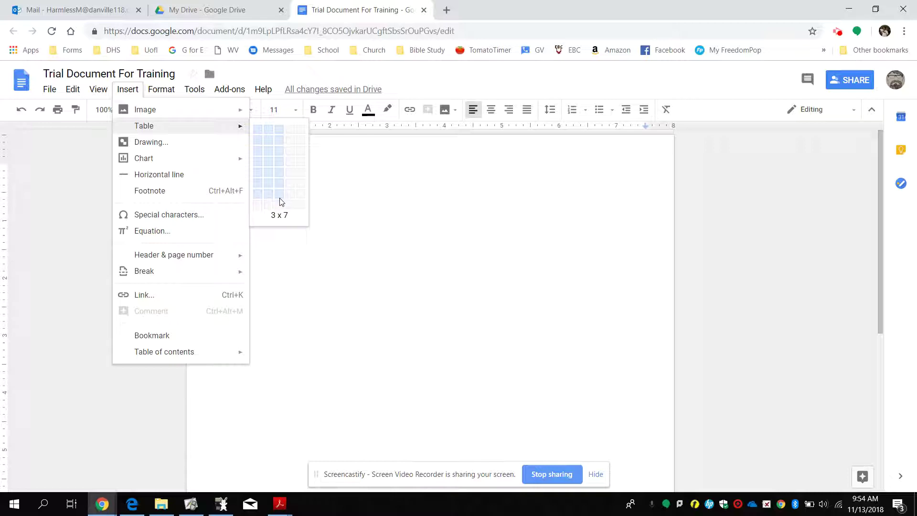
left_click(282, 201)
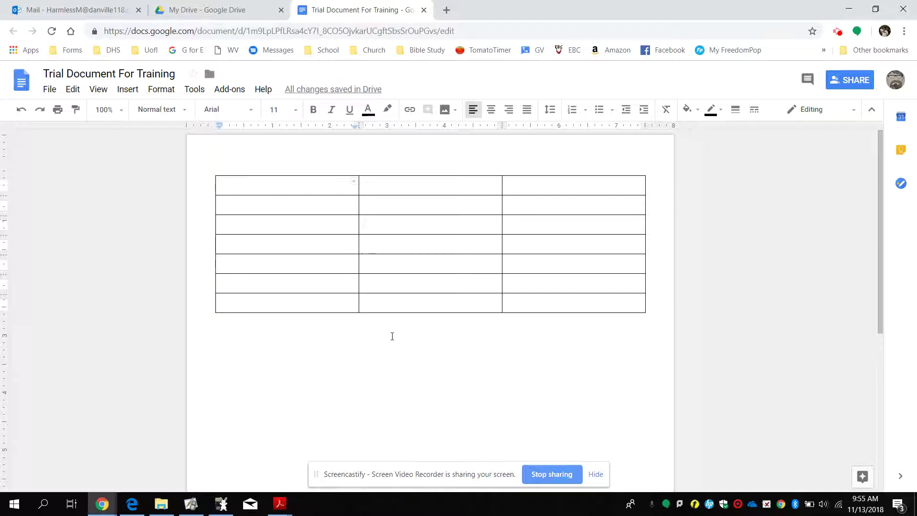
- Fill the table's first row with Student Name, Grade Level and Signature, and narrow the Grade Level column to about 1.2 inches
type("St")
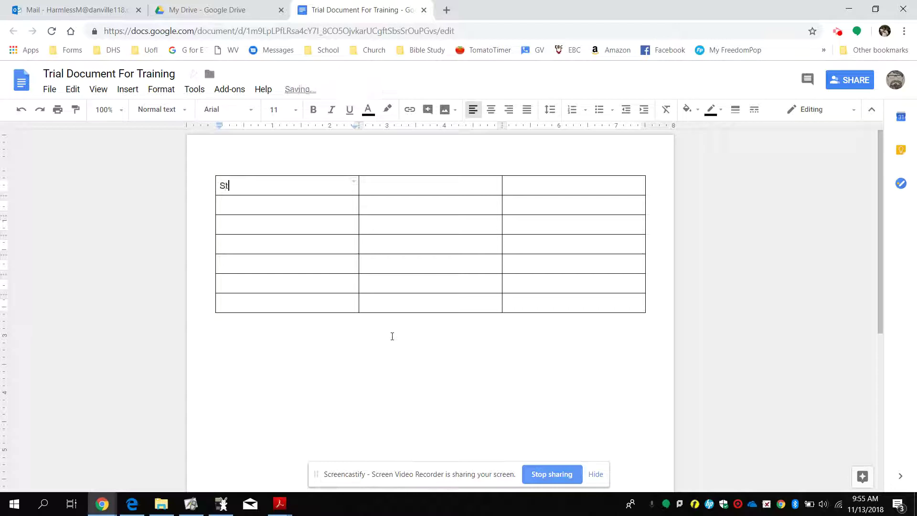
type("udent Name")
key("Tab")
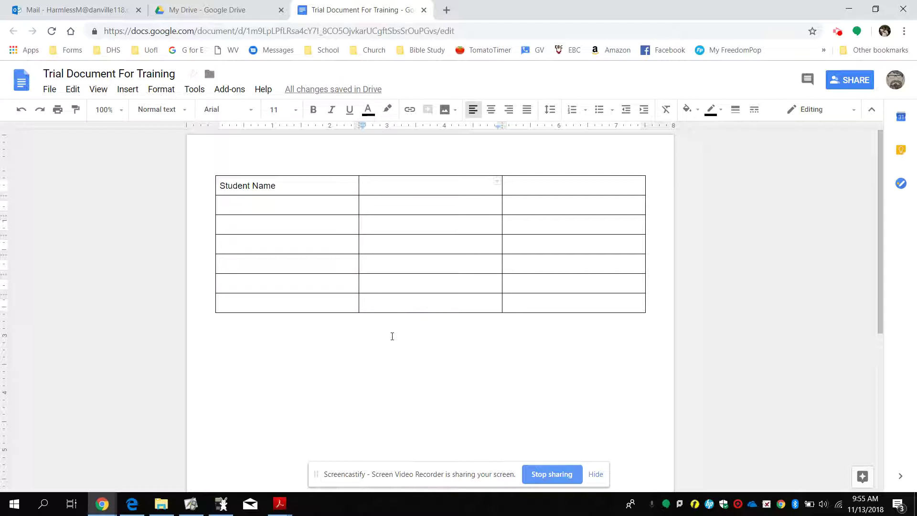
type("Grad")
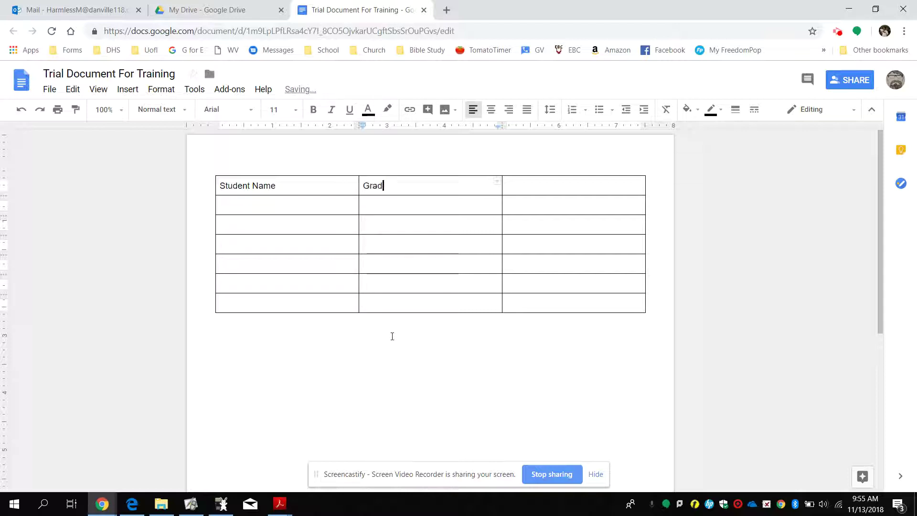
type("e Level")
key("Tab")
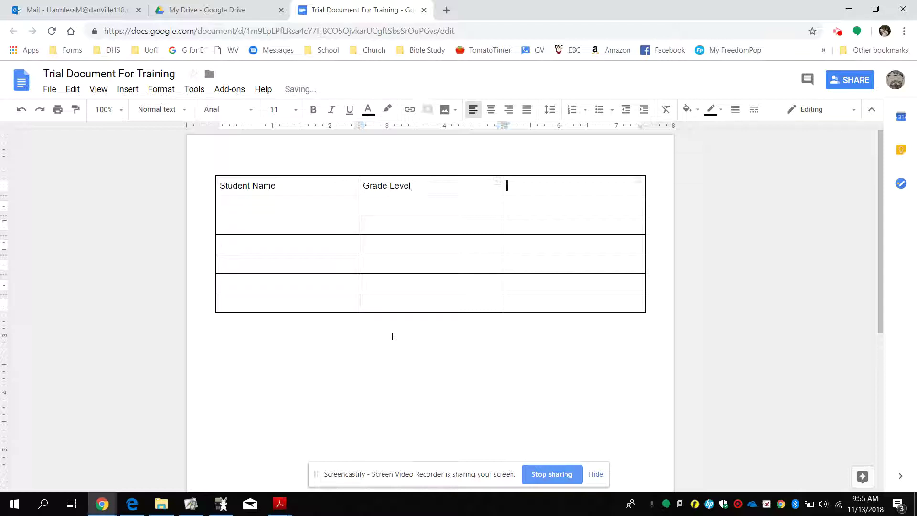
type("Signature")
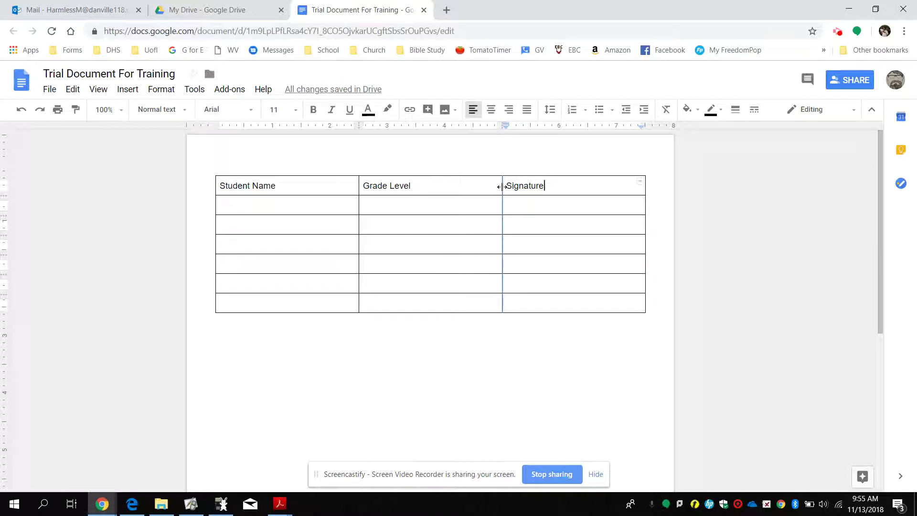
left_click_drag(503, 186, 427, 187)
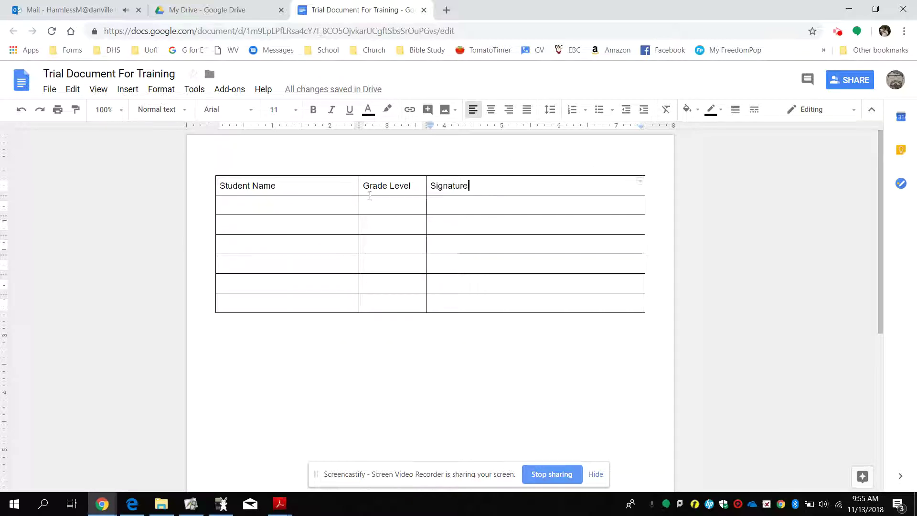
- Make the text of the table's header row bold and centre it in the cells
left_click_drag(221, 186, 564, 181)
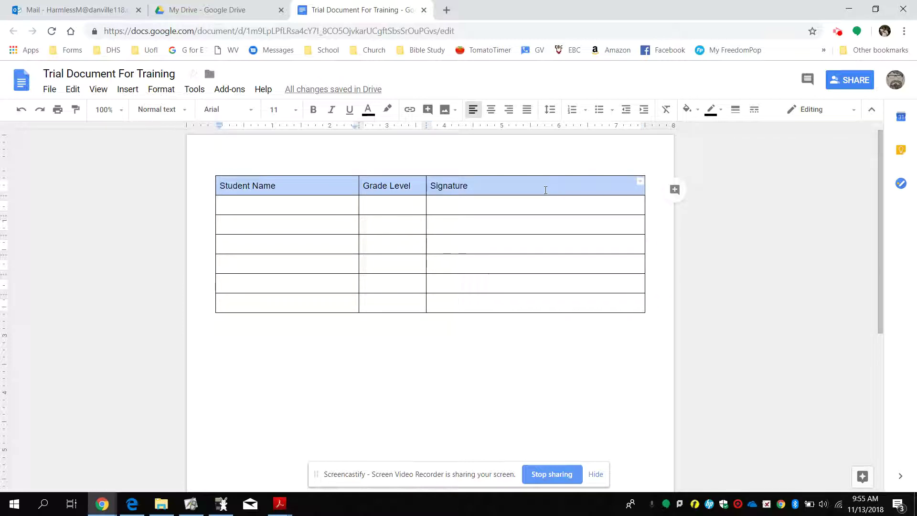
left_click(313, 109)
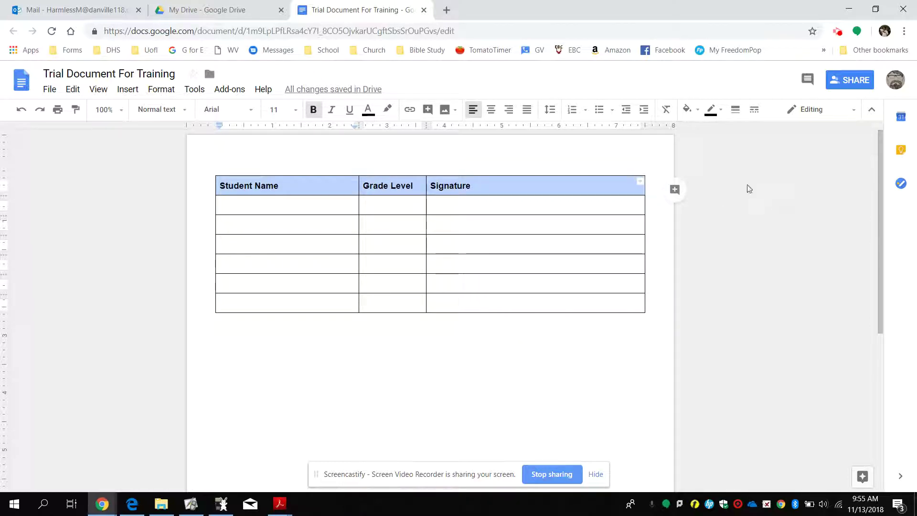
left_click(491, 112)
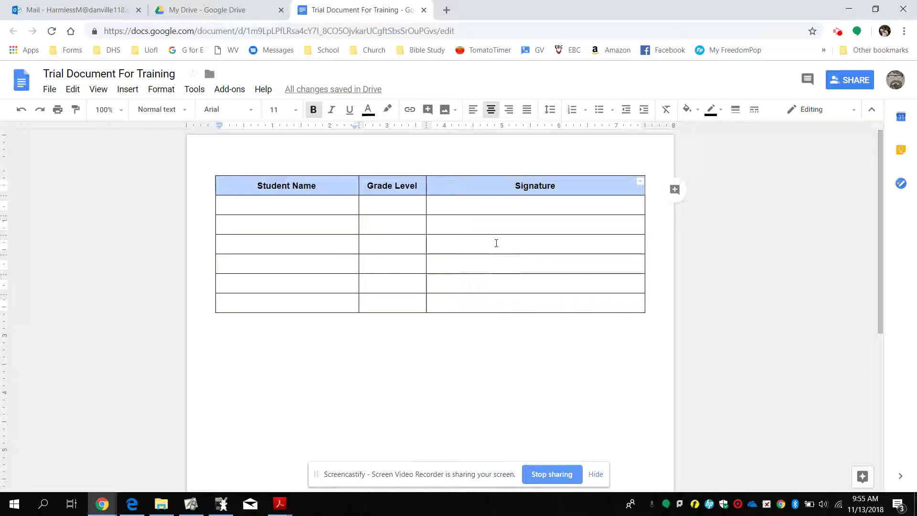
- Give the header row a black background and white text
left_click(688, 110)
left_click(697, 151)
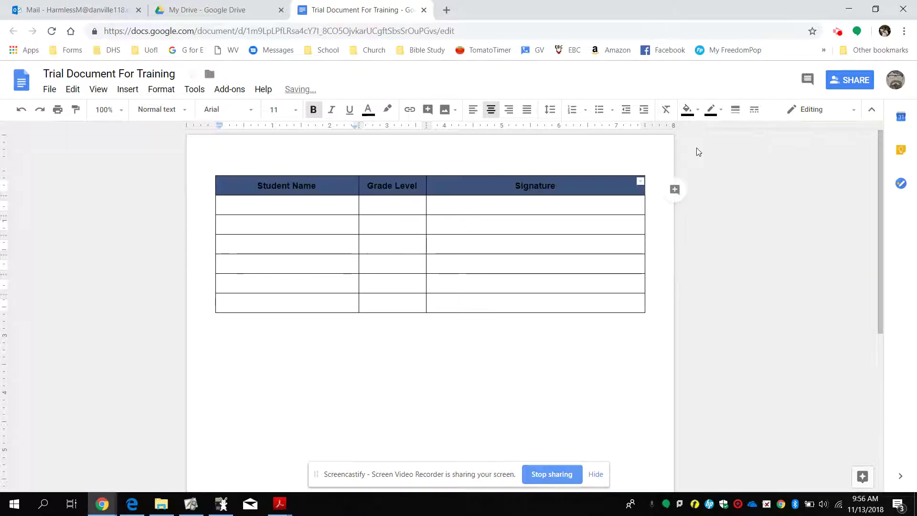
left_click(368, 110)
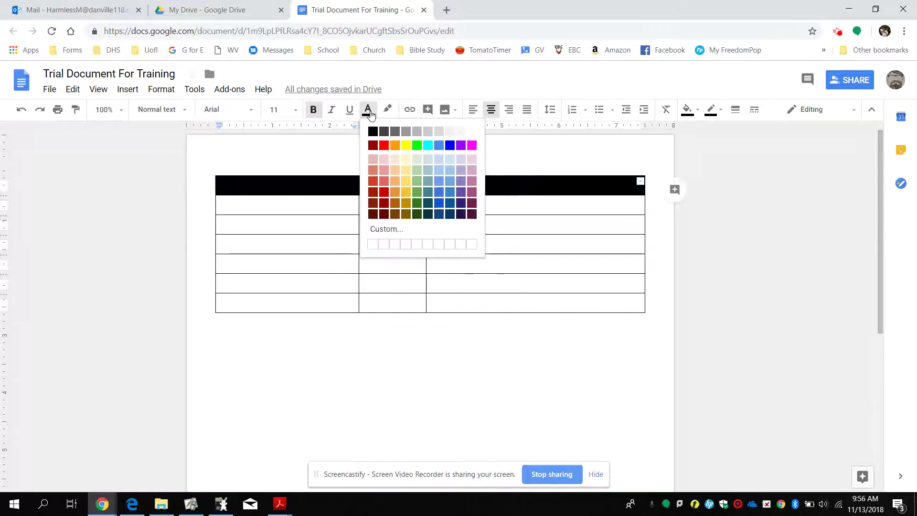
left_click(472, 133)
left_click(511, 254)
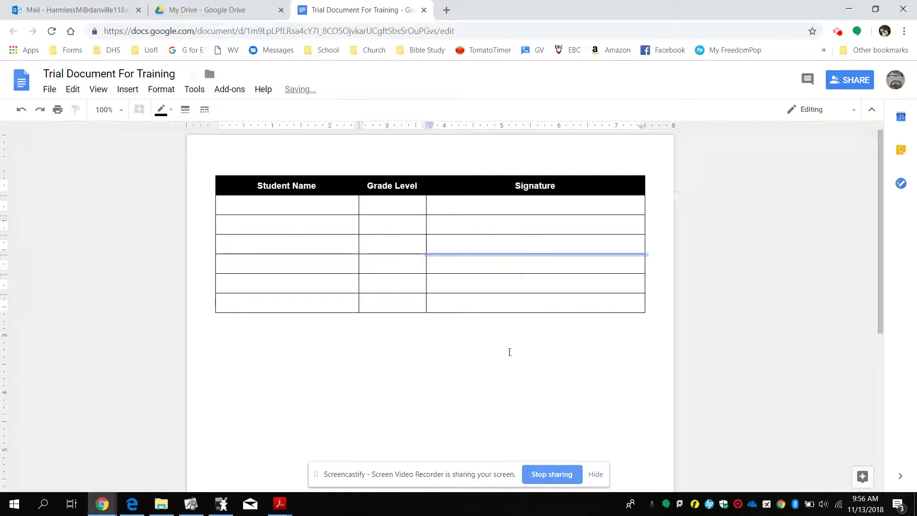
left_click(343, 339)
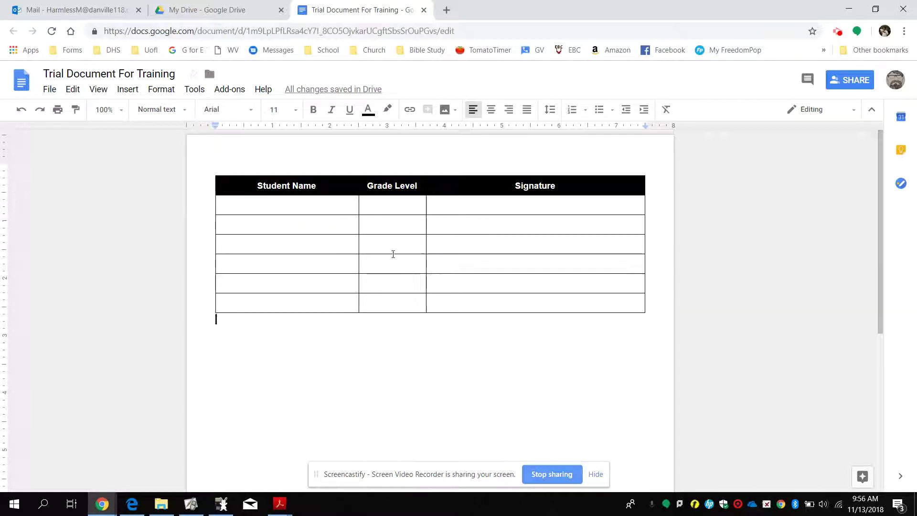
- Colour the two vertical borders between the header cells white
left_click(361, 185)
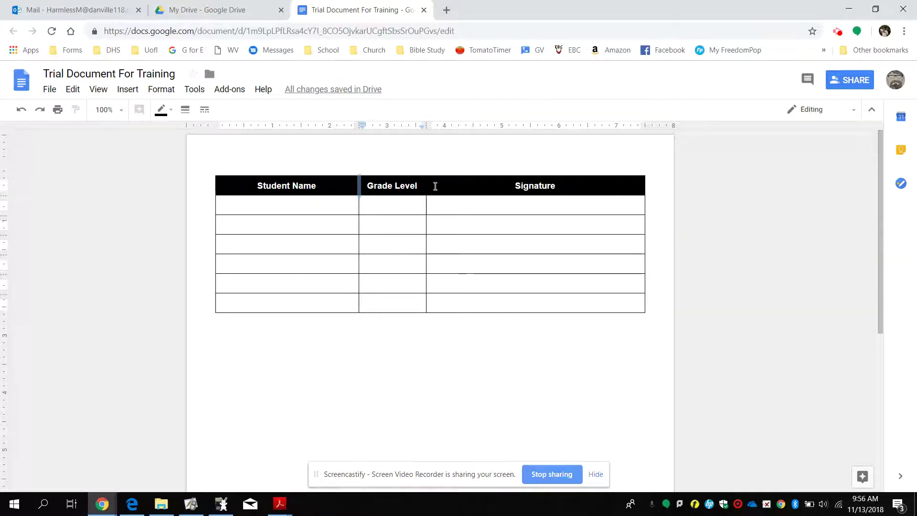
left_click(161, 110)
left_click(265, 131)
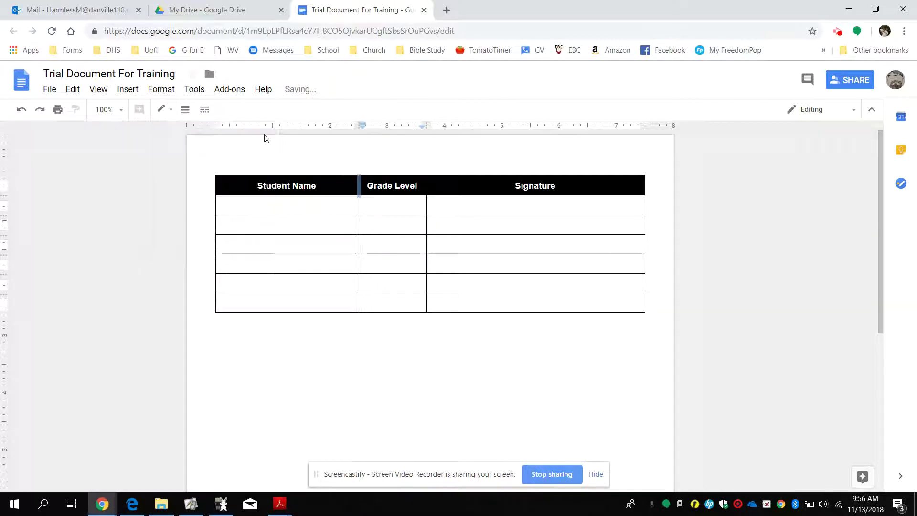
left_click(426, 186)
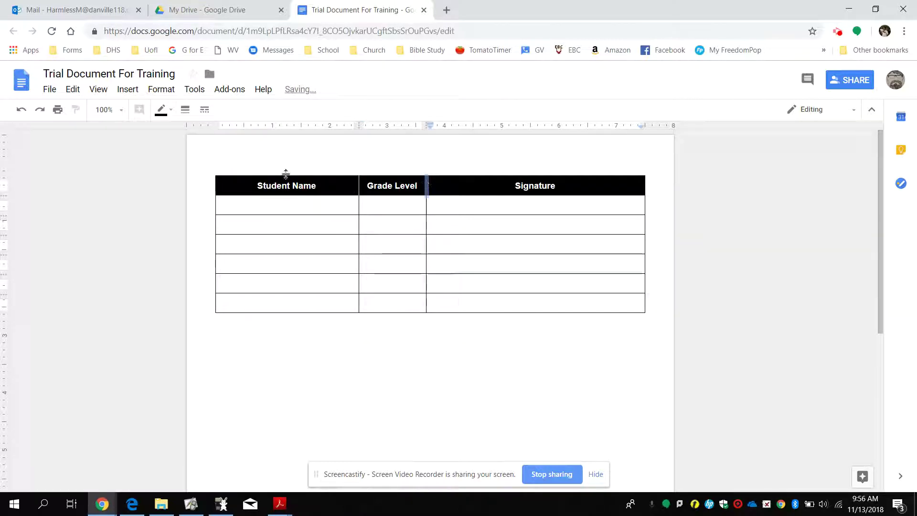
left_click(162, 110)
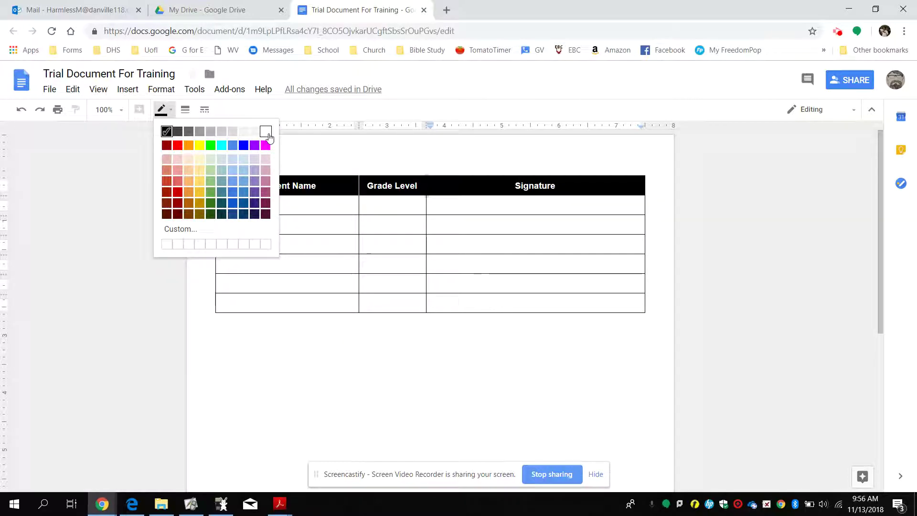
left_click(264, 130)
left_click(374, 321)
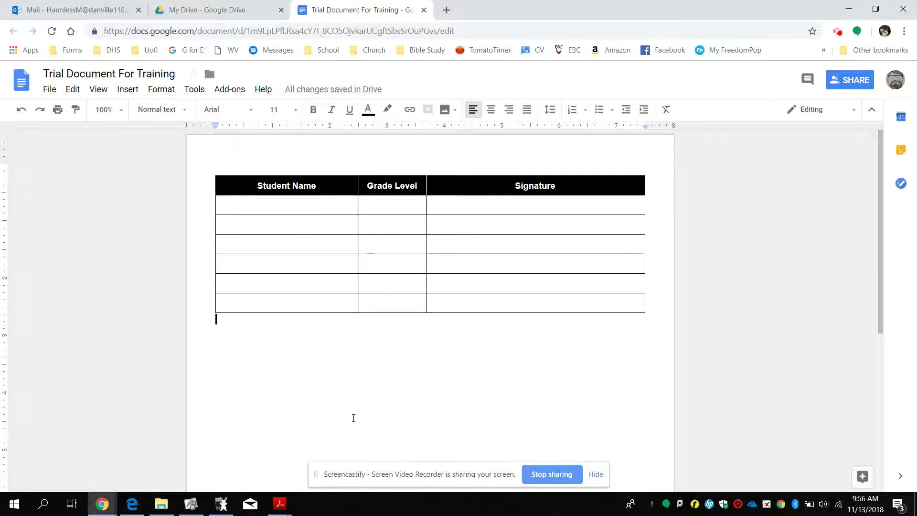
- Insert a new row below the table's second-to-last row
left_click(262, 284)
right_click(250, 285)
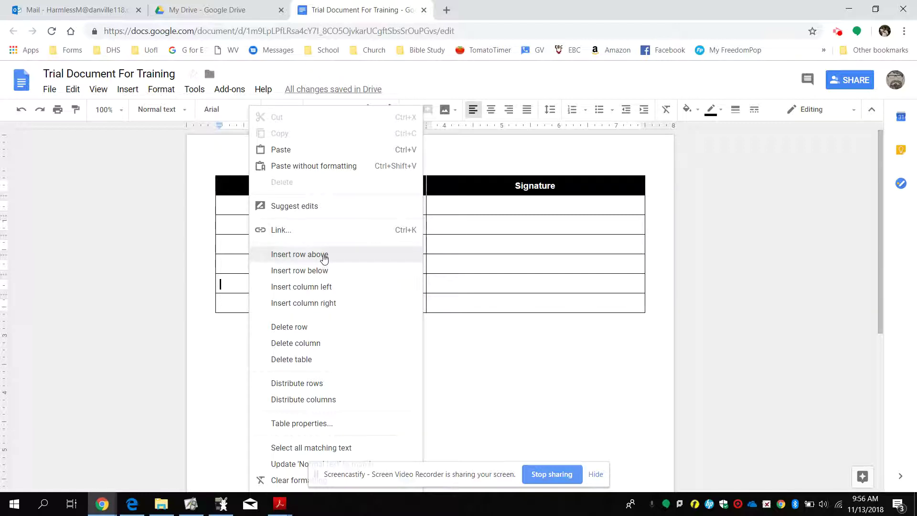
left_click(324, 270)
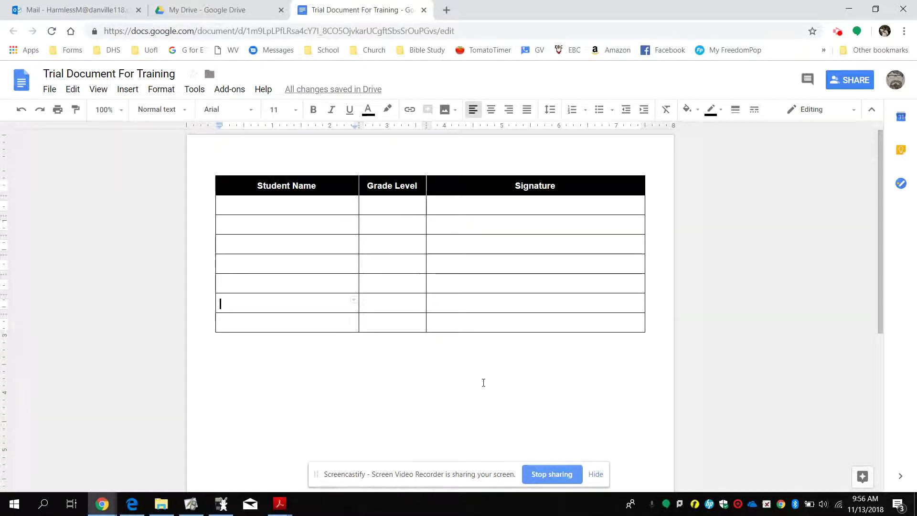
- Add seven more blank rows at the end of the table by advancing past its last cell
left_click(303, 325)
key("Tab")
key("Tab")
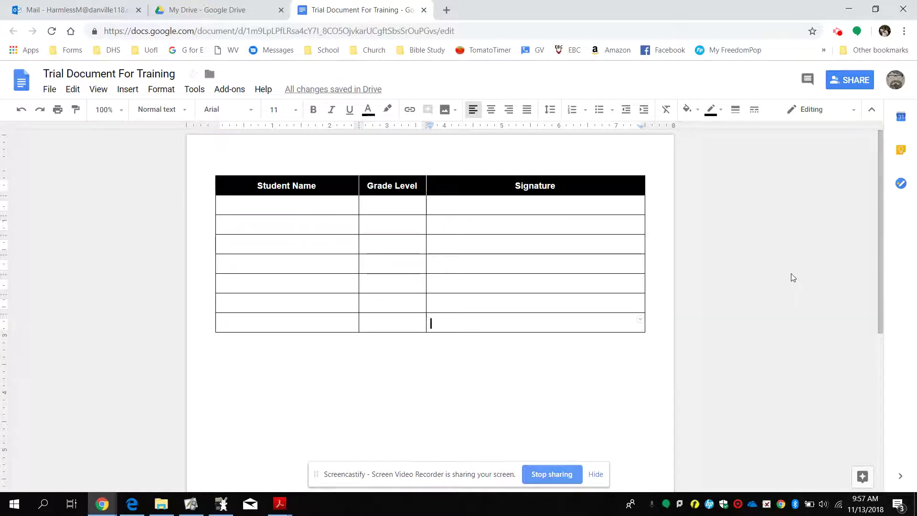
key("Tab")
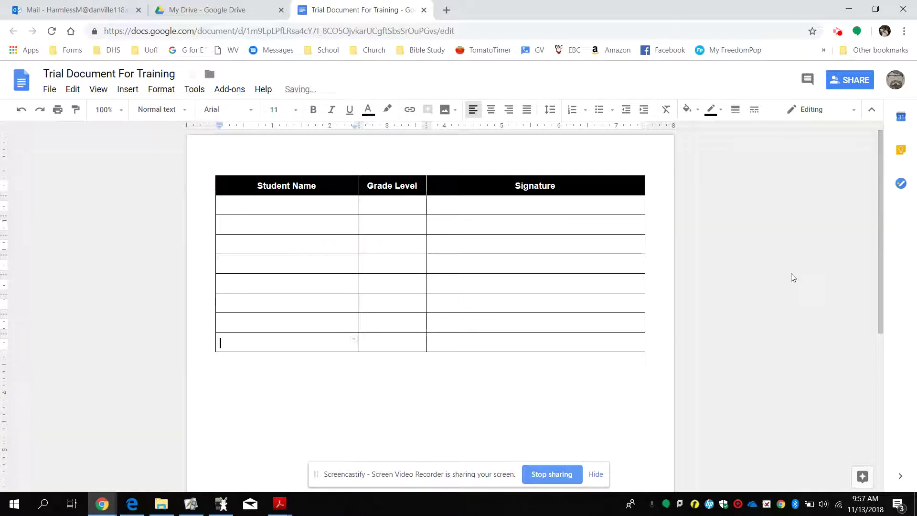
key("Tab")
key("Tab")
key("Tab")
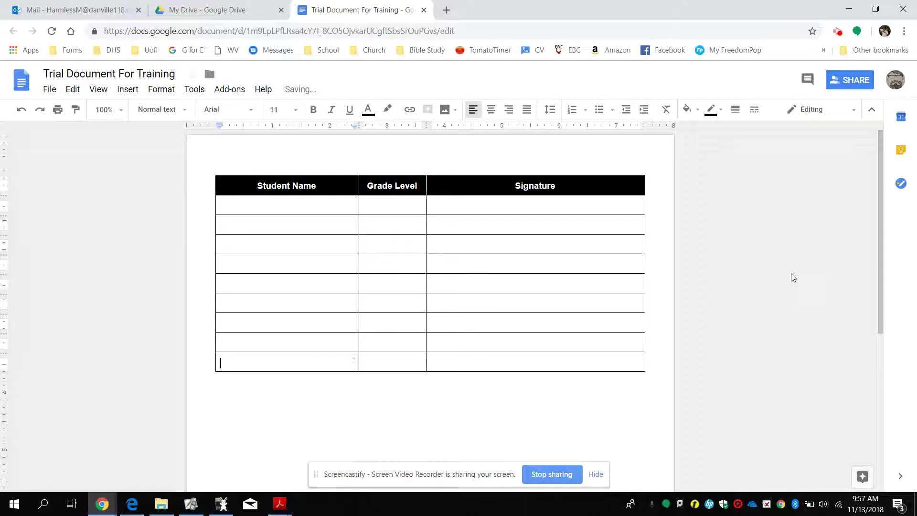
key("Tab")
key("Tab")
key("Tab")
key("Tab")
key("Tab")
key("Tab")
key("Tab")
key("Tab")
key("Tab")
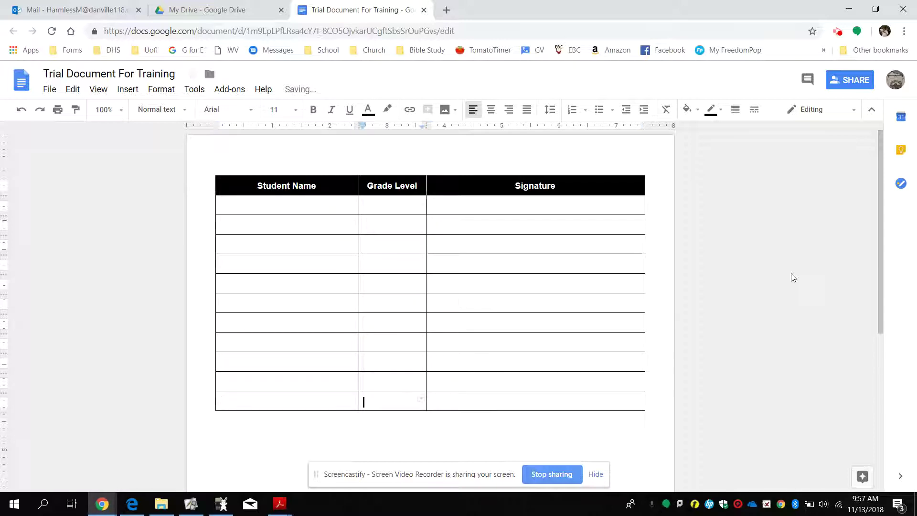
key("Tab")
key("Tab")
key("Tab")
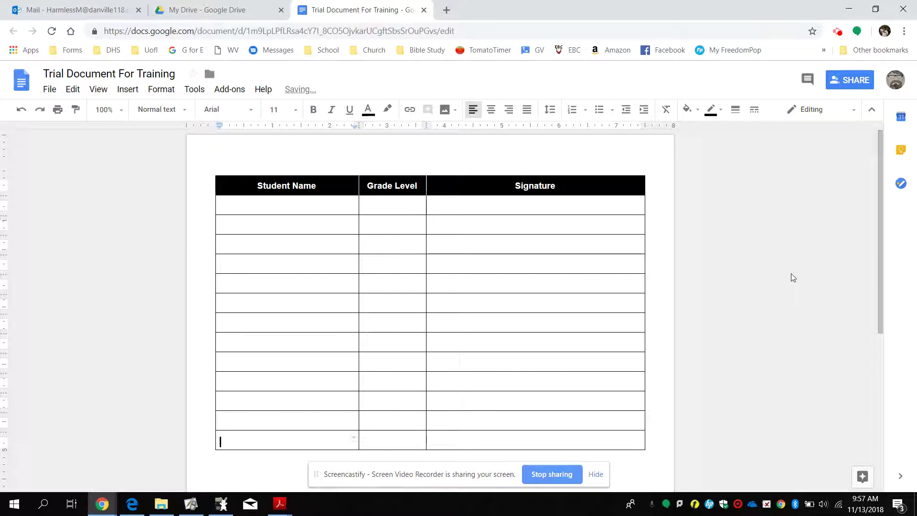
key("Tab")
key("Tab")
key("Tab")
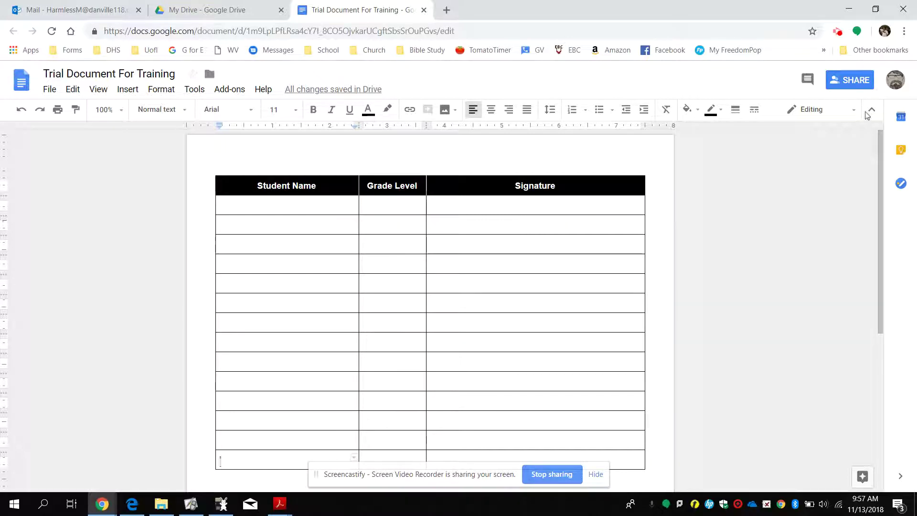
left_click(839, 32)
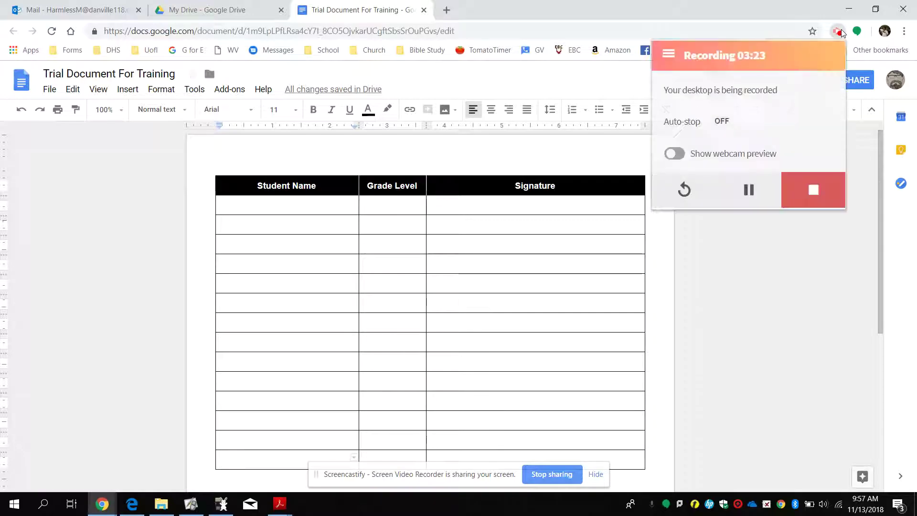